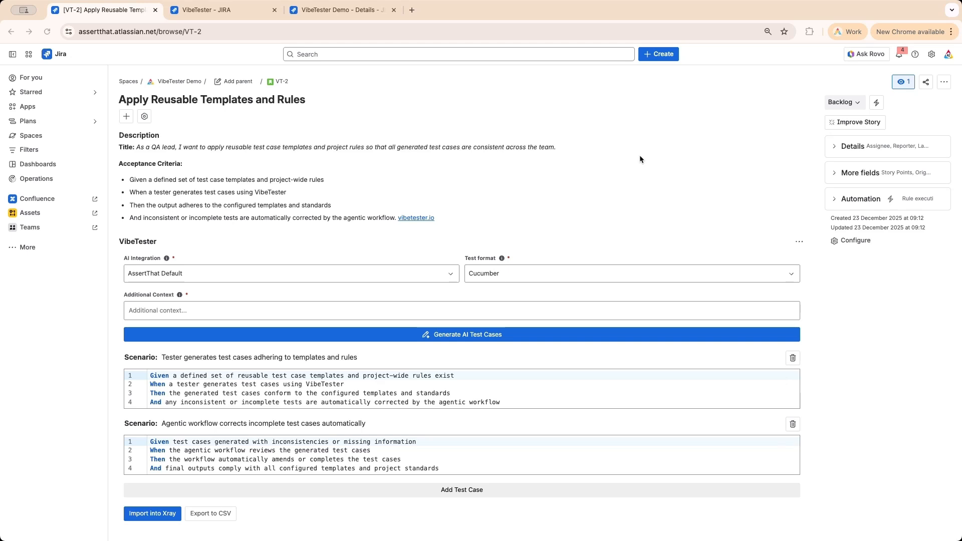
In VibeTester's Jira admin settings, add an Open AI key named "Own LLM Demo", paste the API key, validate it and keep model gpt-4.1-mini.
{"action": "left_click", "coordinate": [190, 13]}
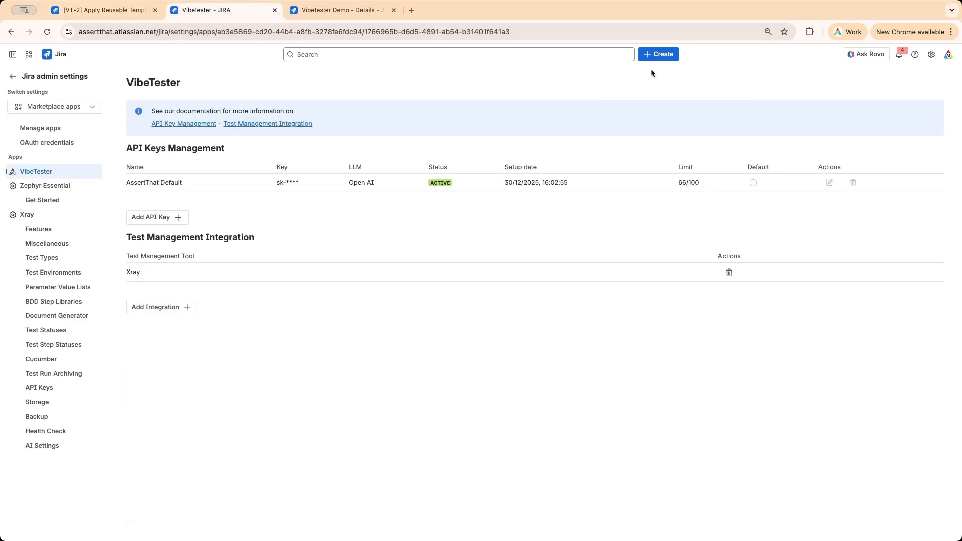
{"action": "left_click", "coordinate": [932, 55]}
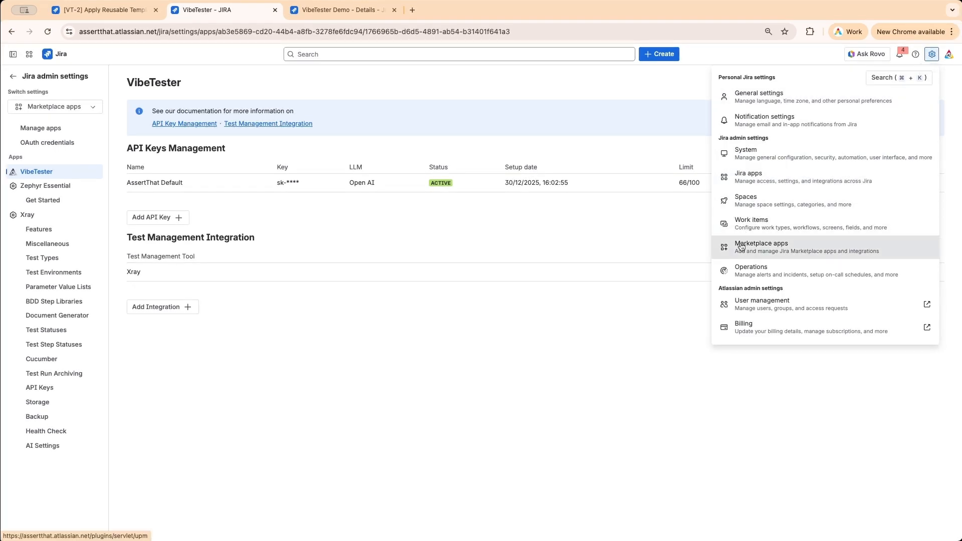
{"action": "left_click", "coordinate": [610, 235]}
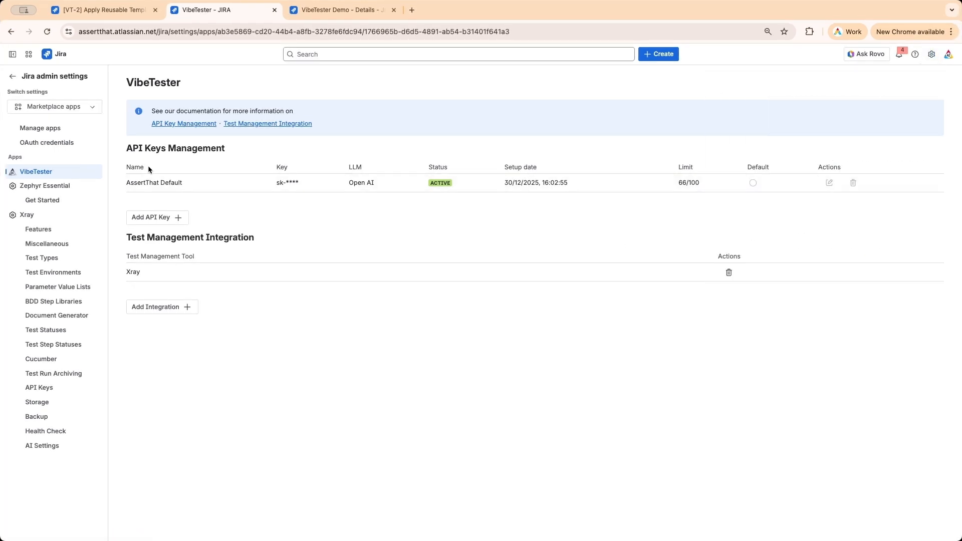
{"action": "left_click", "coordinate": [142, 220]}
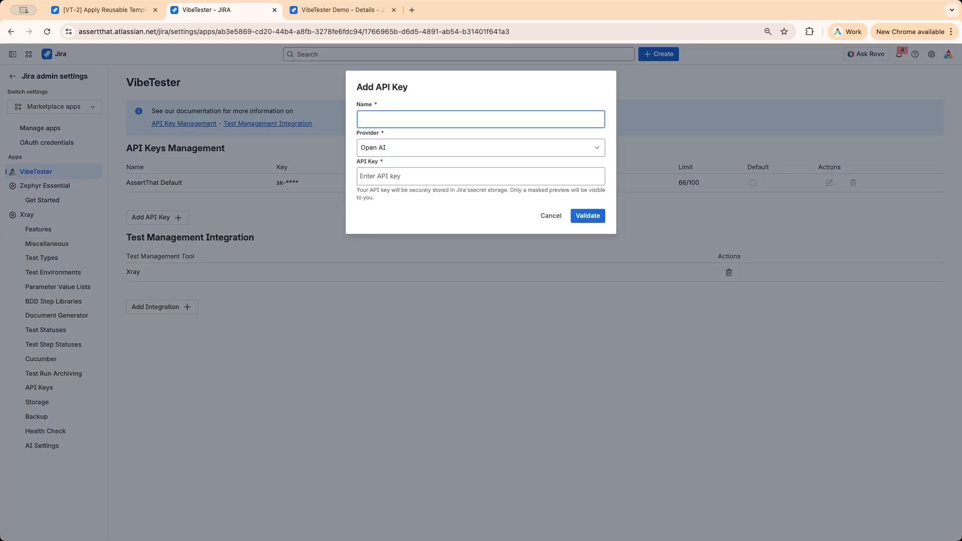
{"action": "type", "text": "Own LLM Demo"}
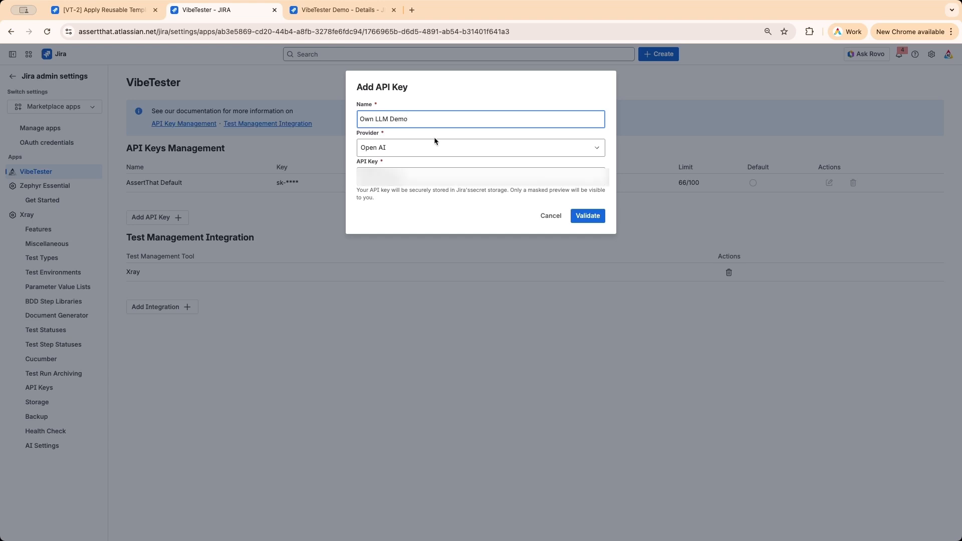
{"action": "left_click", "coordinate": [435, 177]}
{"action": "key", "text": "super+v"}
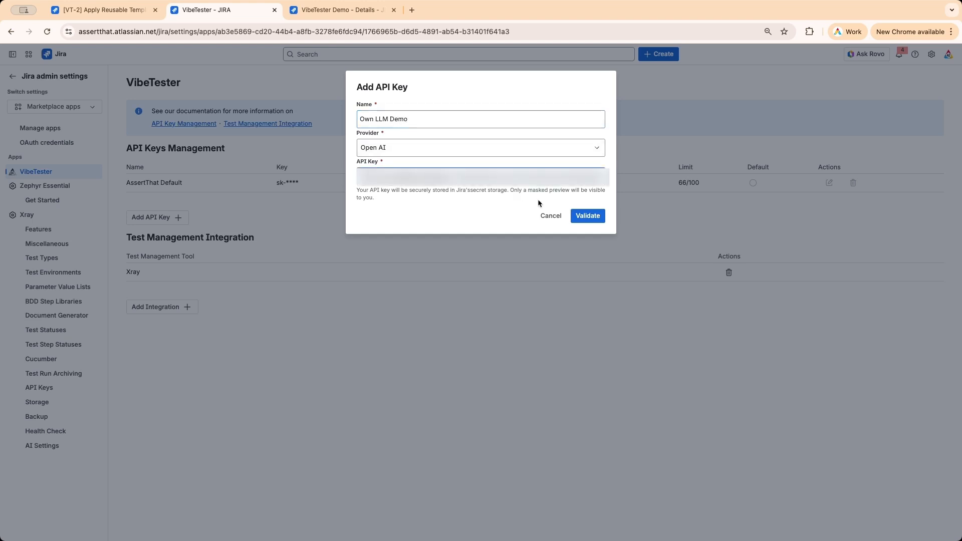
{"action": "left_click", "coordinate": [592, 213]}
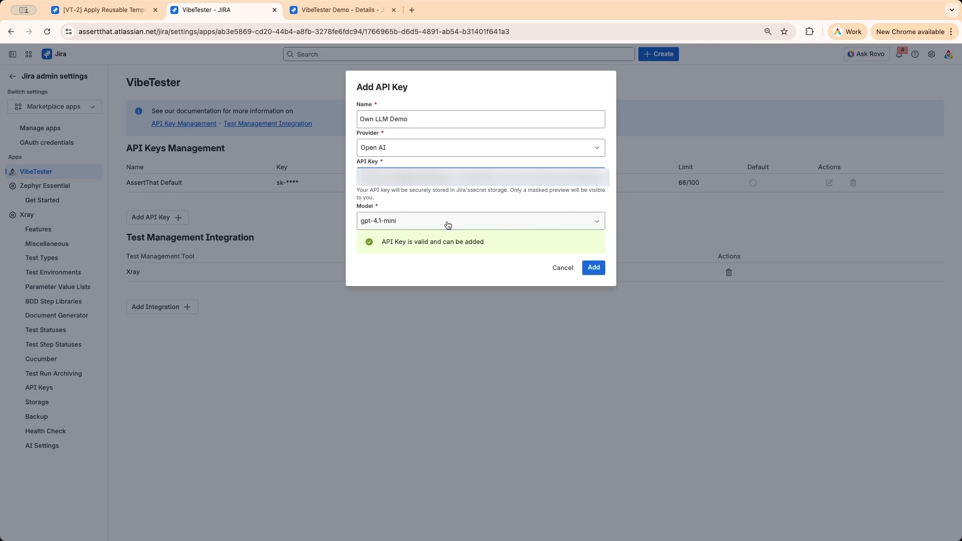
{"action": "left_click", "coordinate": [598, 268]}
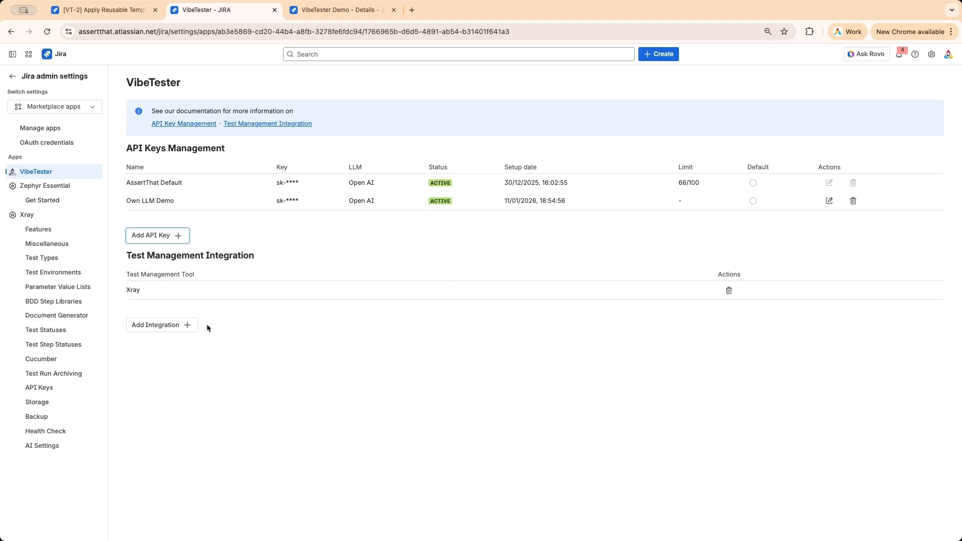
Add a Zephyr Essential test management integration, locating its API access tokens entry from the VT-2 page and entering the access token.
{"action": "left_click", "coordinate": [149, 326]}
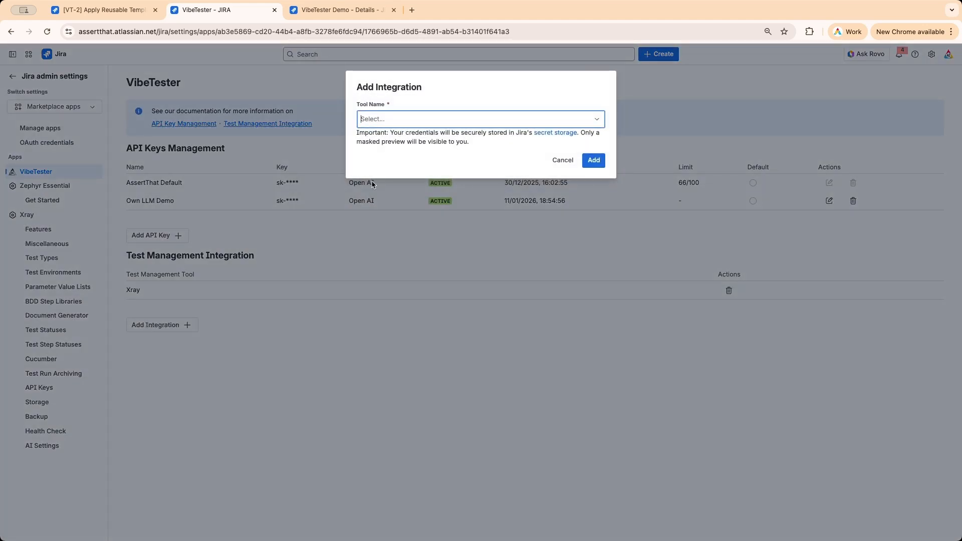
{"action": "left_click", "coordinate": [424, 121]}
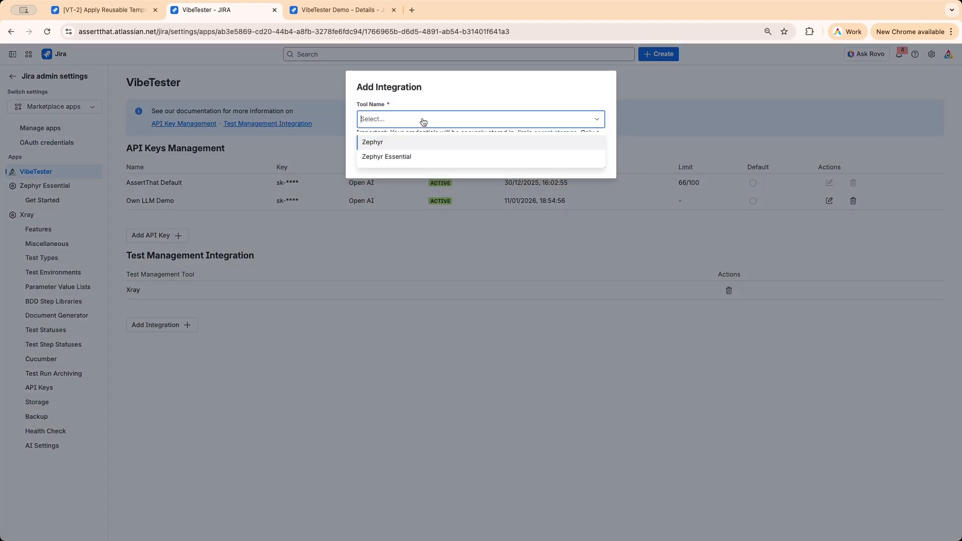
{"action": "left_click", "coordinate": [404, 155]}
{"action": "left_click", "coordinate": [404, 151]}
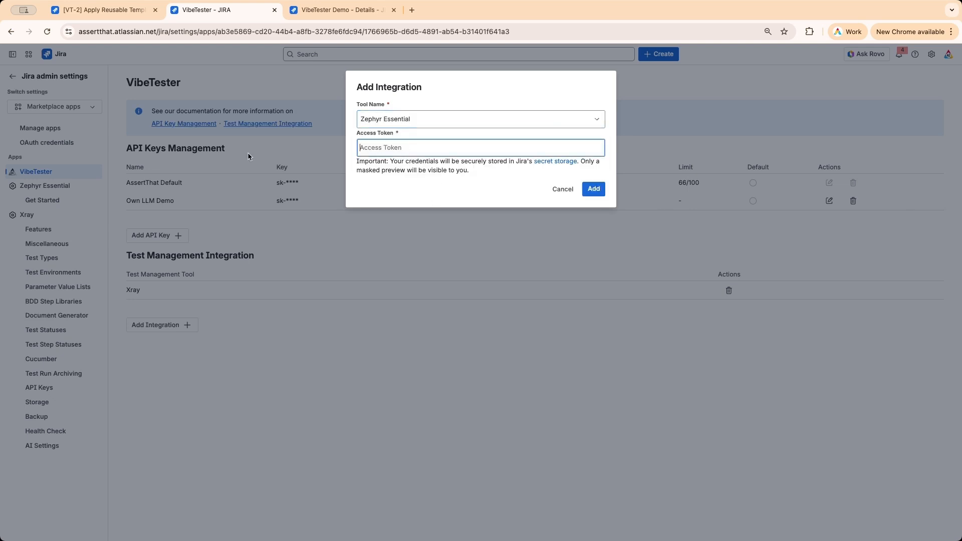
{"action": "left_click", "coordinate": [105, 16]}
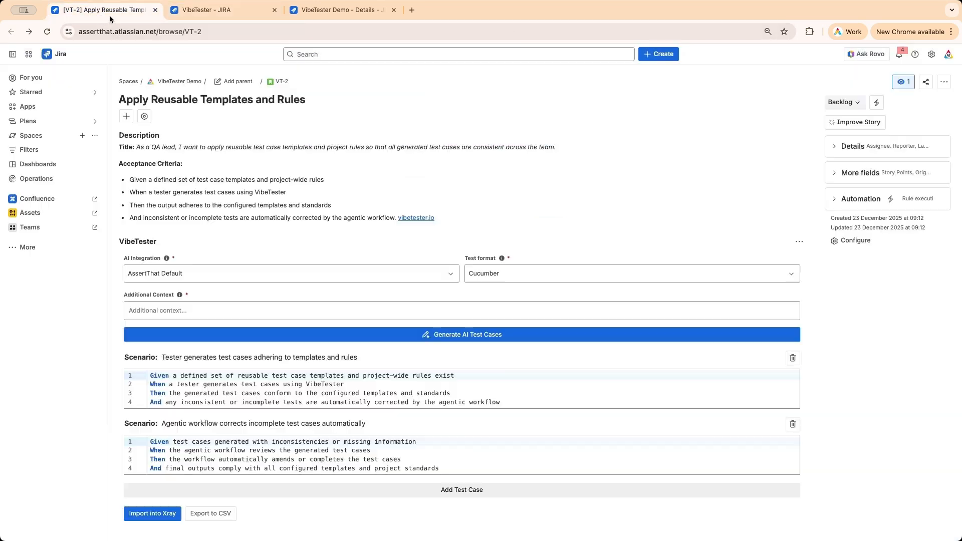
{"action": "left_click", "coordinate": [948, 54]}
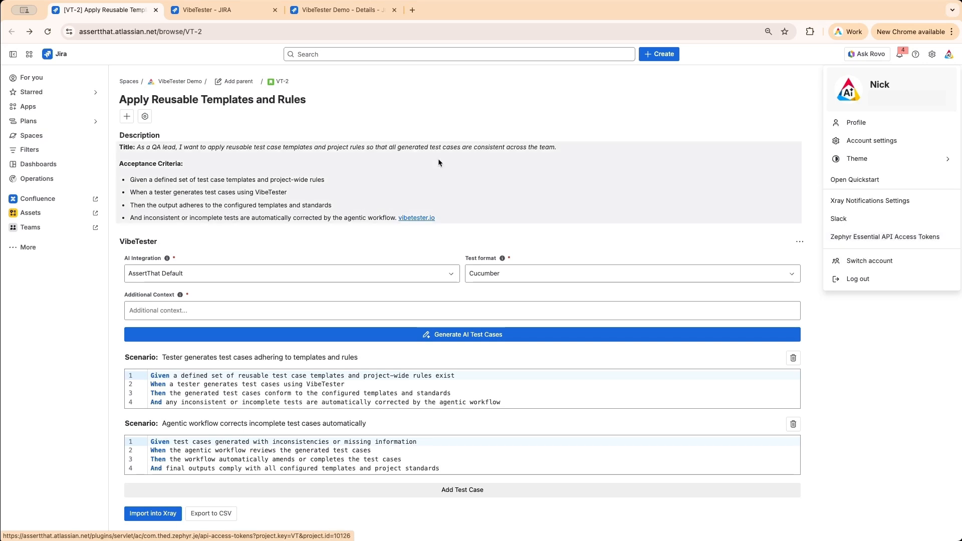
{"action": "left_click", "coordinate": [212, 9]}
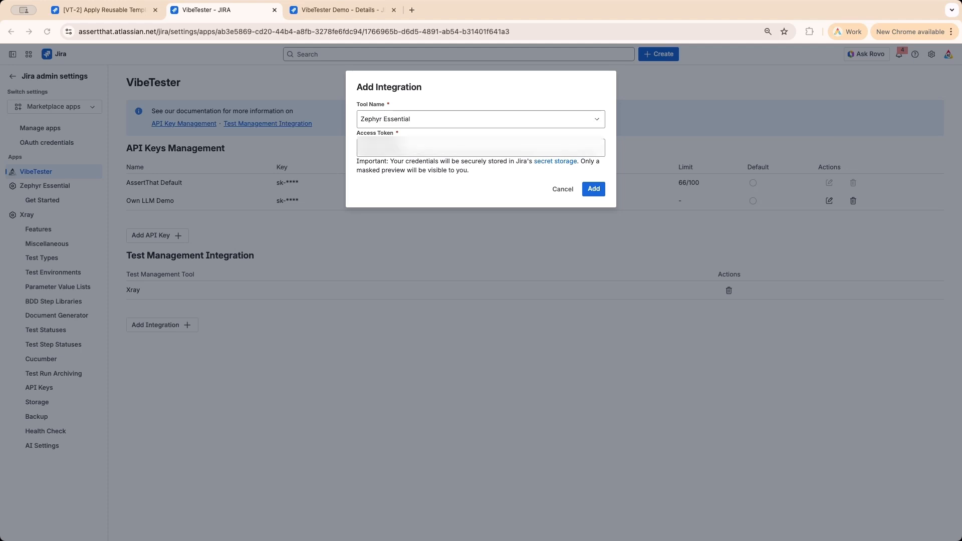
{"action": "left_click", "coordinate": [475, 149]}
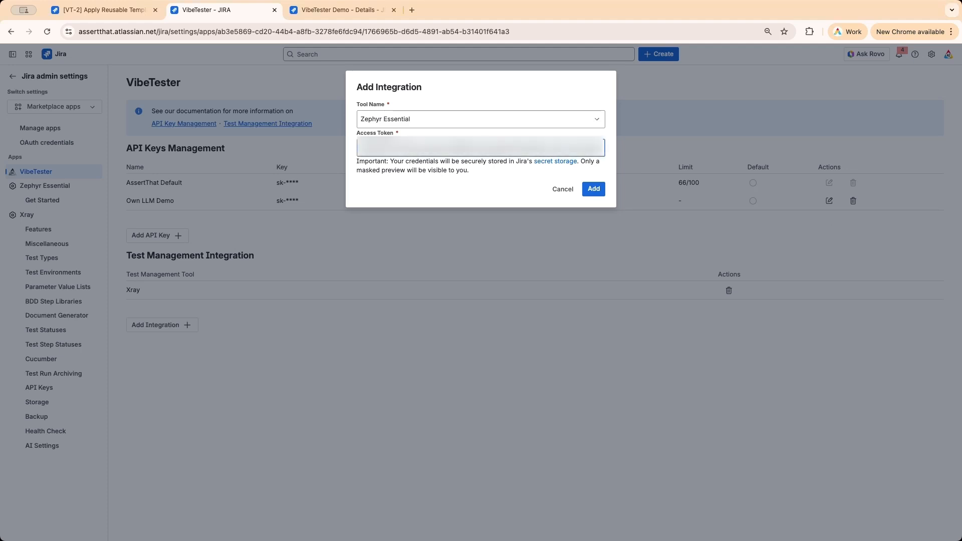
{"action": "left_click", "coordinate": [597, 191]}
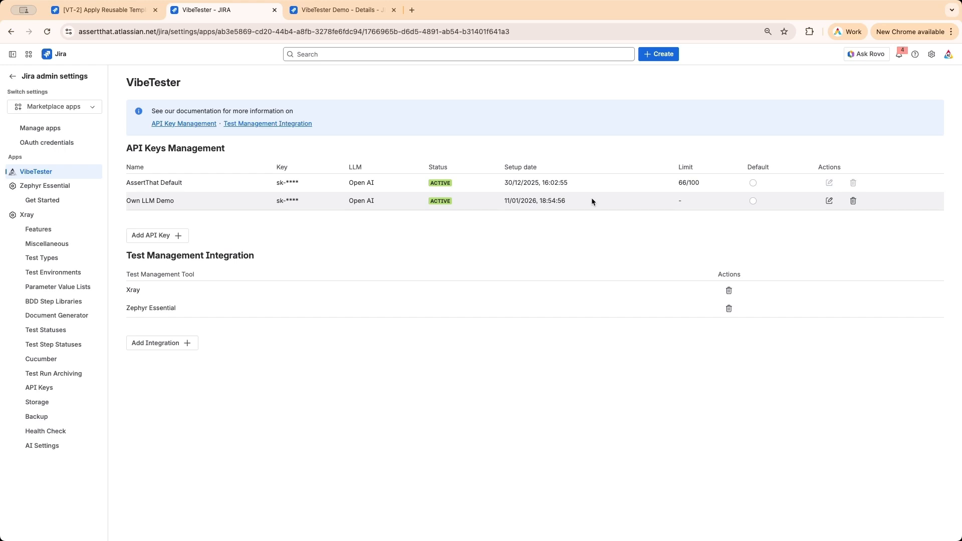
In the VibeTester Demo space's VibeTester settings, enable the app for the project and set the test management integration to Zephyr Essential.
{"action": "key", "text": "ctrl+Tab"}
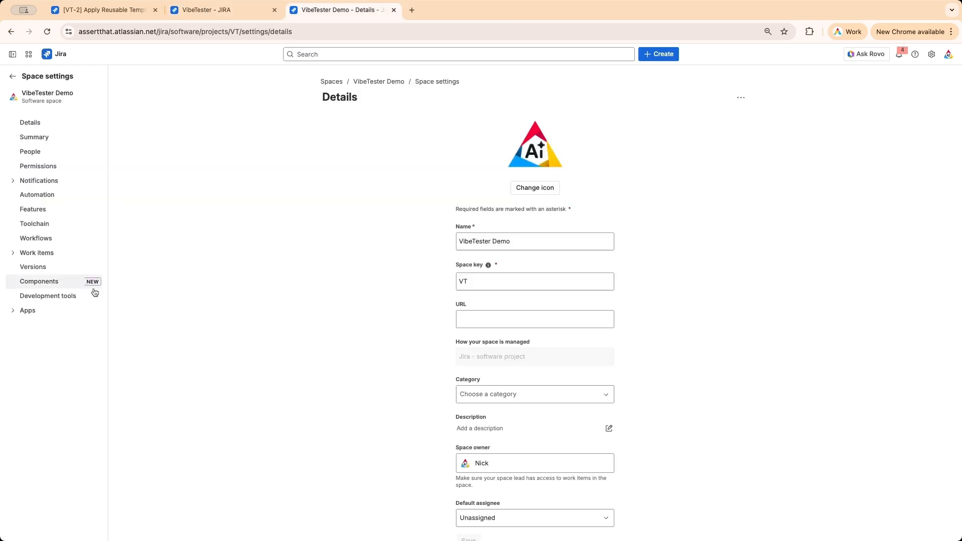
{"action": "left_click", "coordinate": [21, 311]}
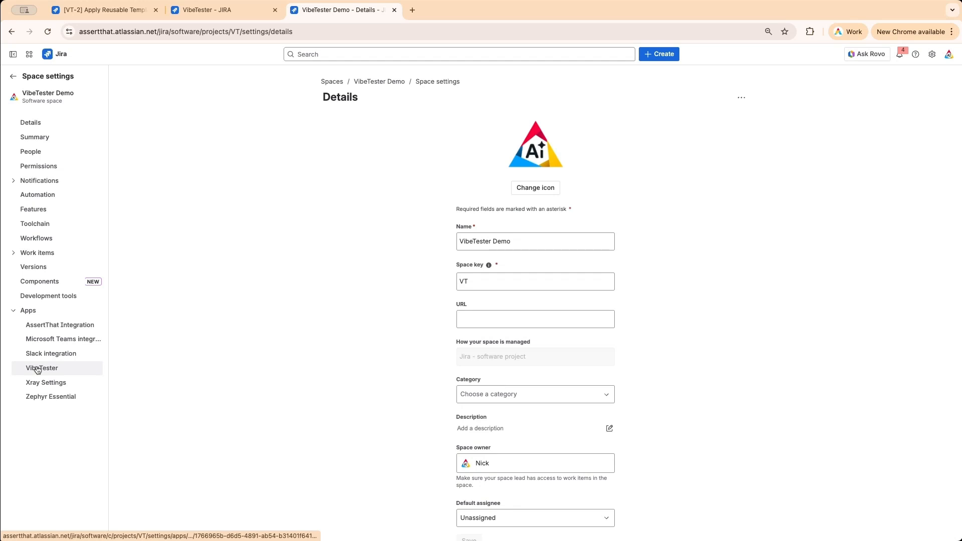
{"action": "left_click", "coordinate": [38, 368]}
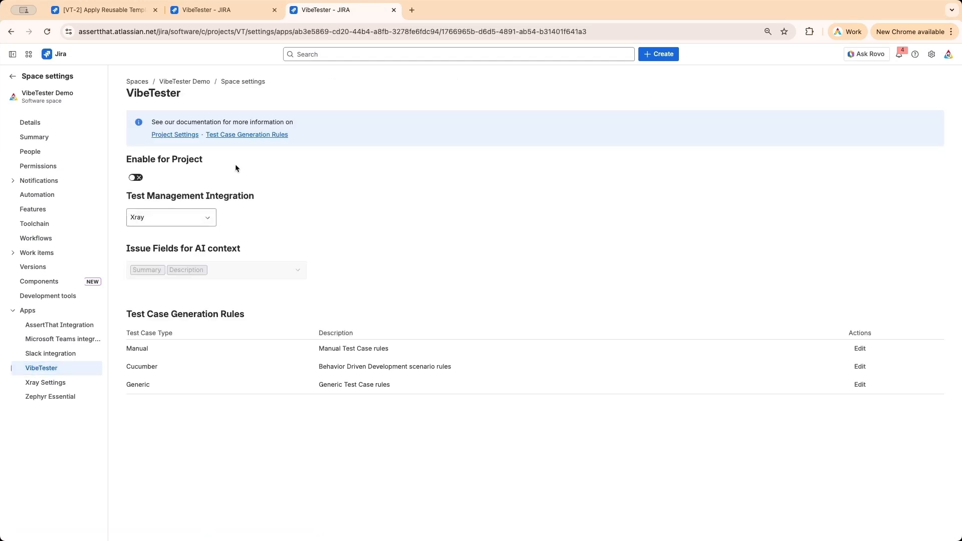
{"action": "left_click", "coordinate": [139, 179]}
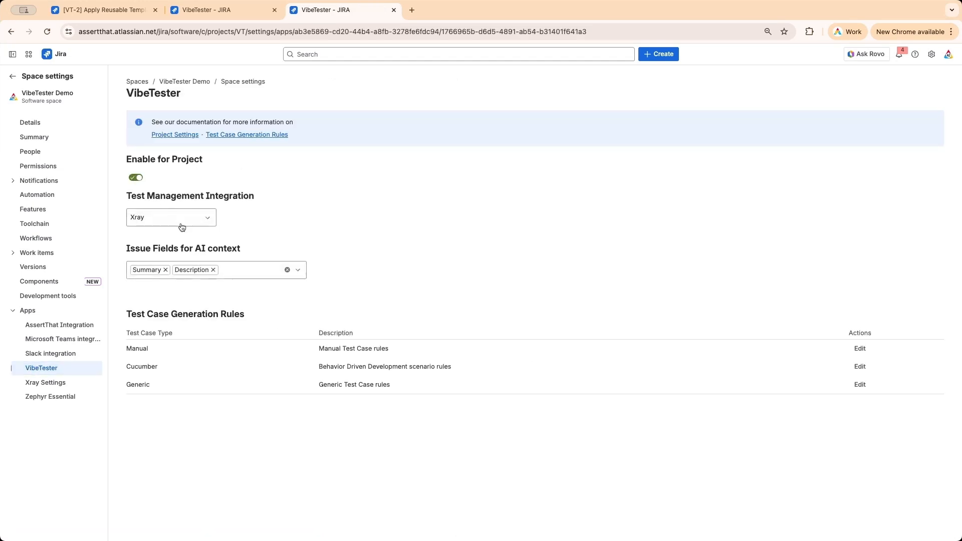
{"action": "left_click", "coordinate": [206, 224]}
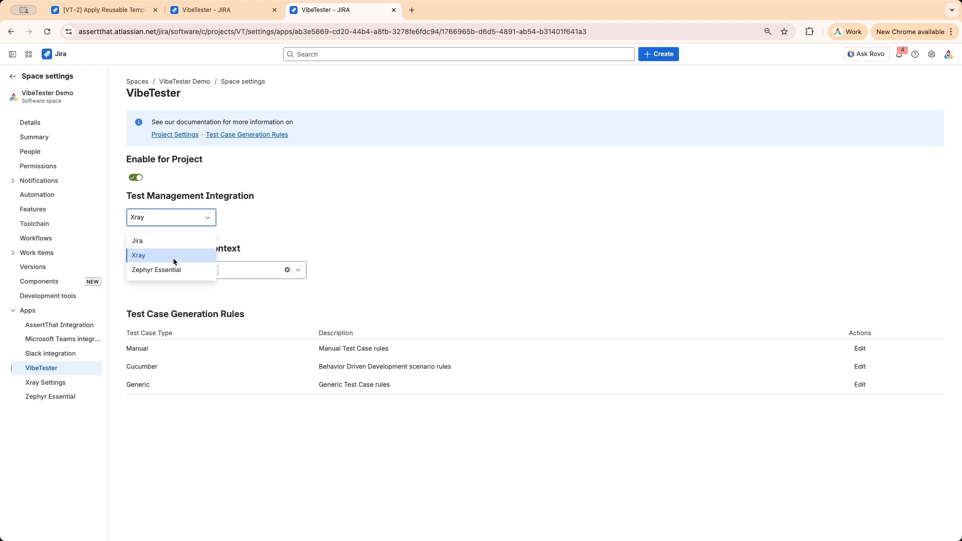
{"action": "left_click", "coordinate": [161, 273]}
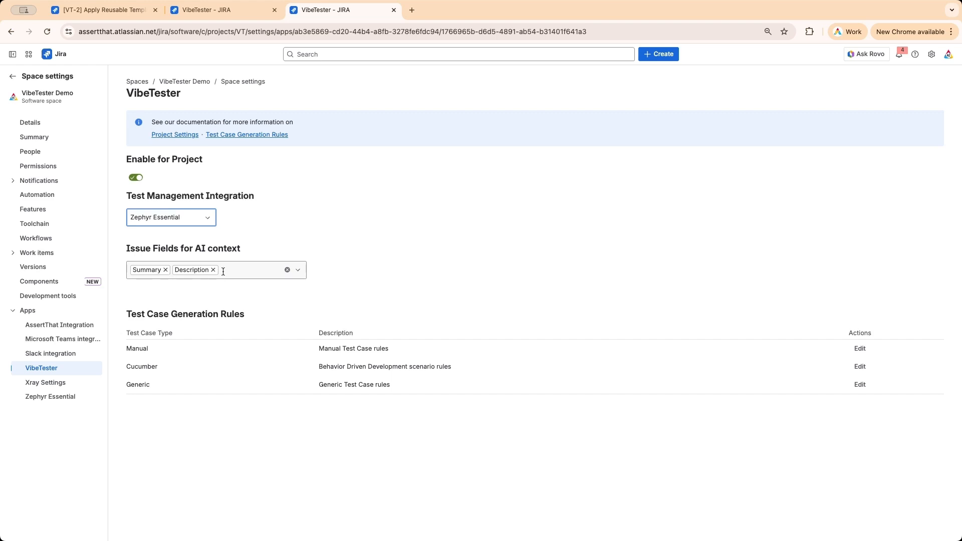
Review the issue fields available for AI context and open the Manual test case generation rules for editing.
{"action": "left_click", "coordinate": [248, 278]}
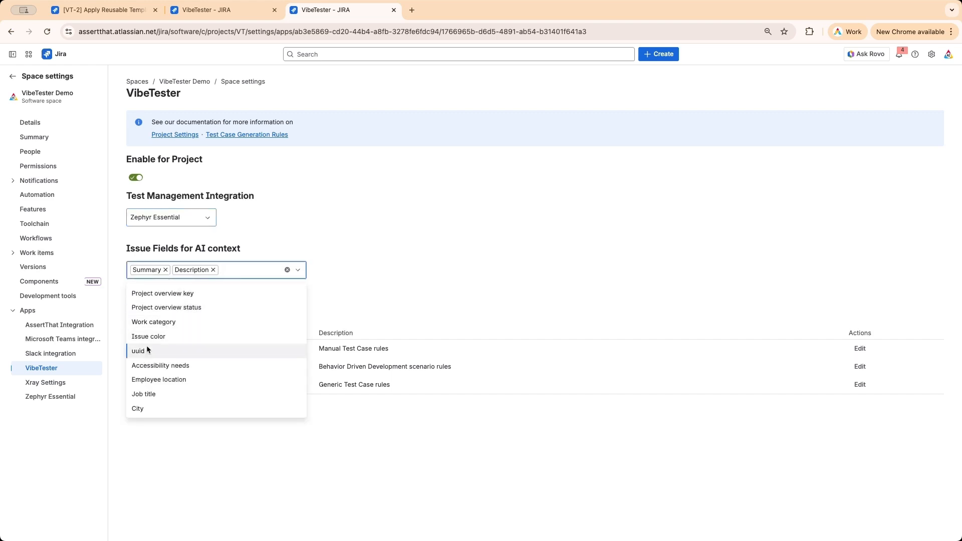
{"action": "left_click", "coordinate": [250, 271]}
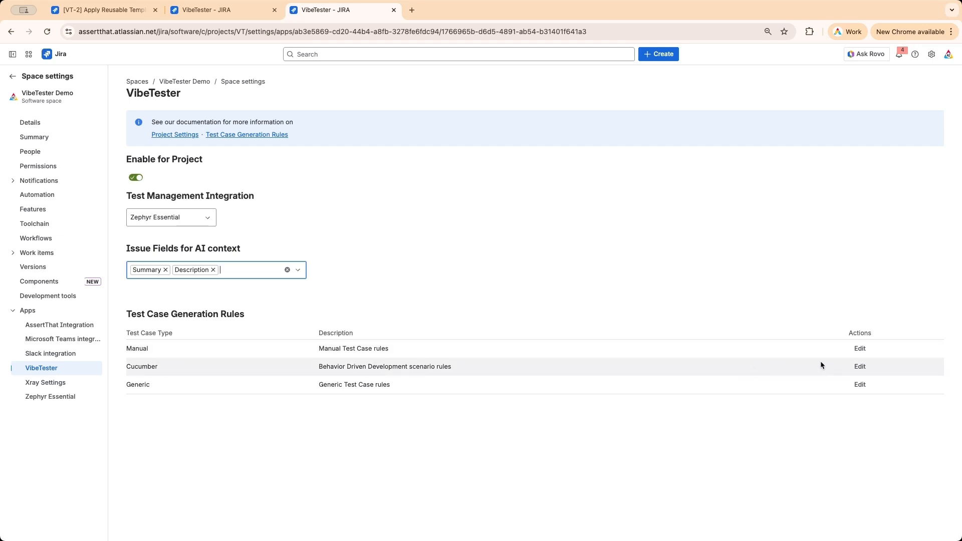
{"action": "left_click", "coordinate": [861, 349]}
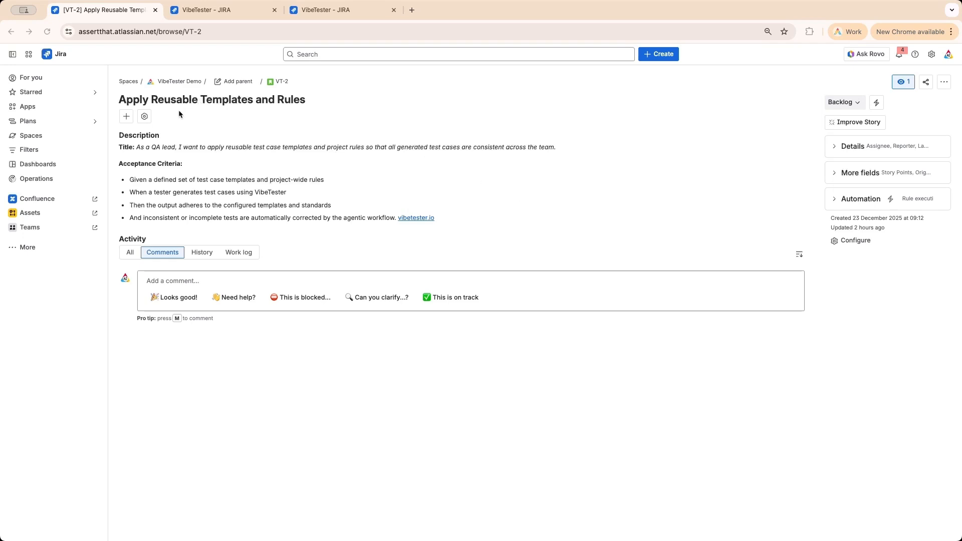
Open VibeTester on work item VT-2 and set it to show for all work items.
{"action": "left_click", "coordinate": [144, 117]}
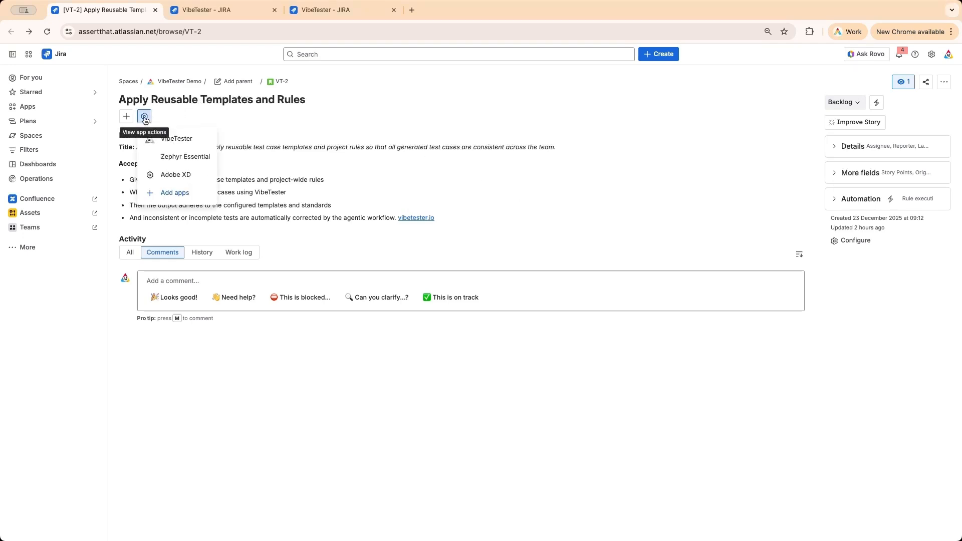
{"action": "left_click", "coordinate": [176, 141]}
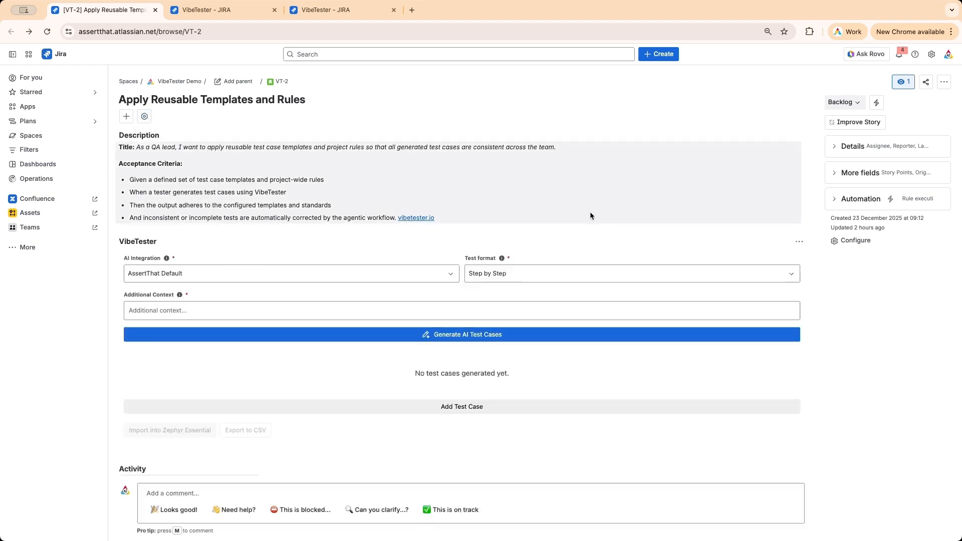
{"action": "left_click", "coordinate": [801, 242]}
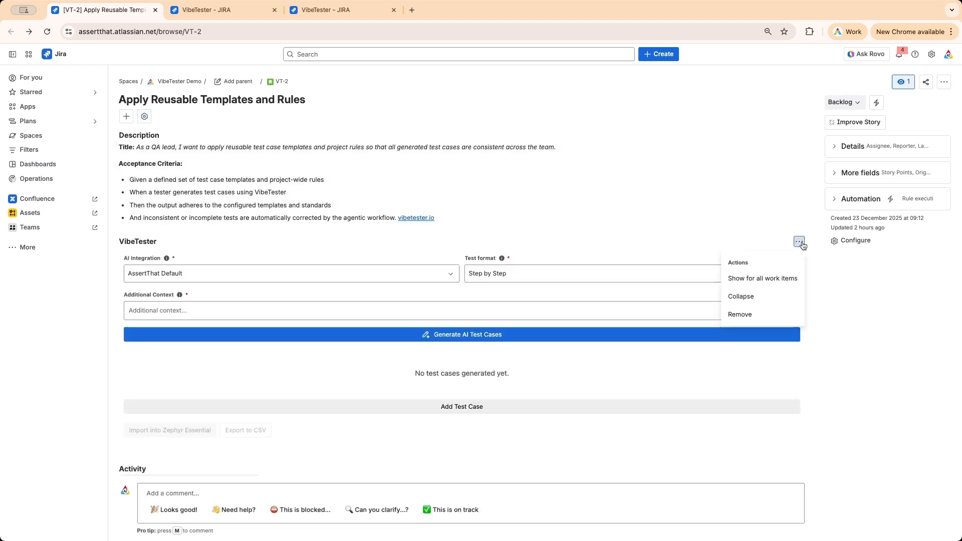
{"action": "left_click", "coordinate": [750, 279]}
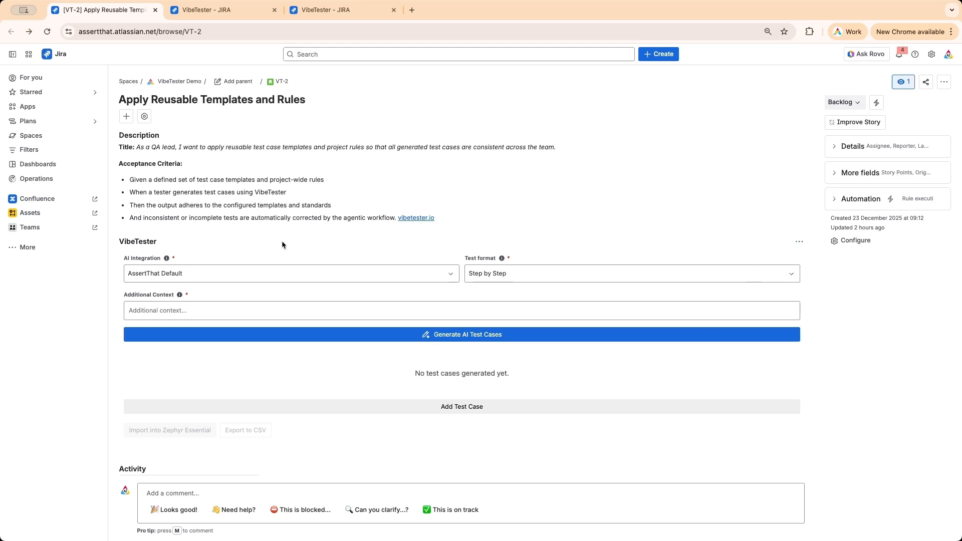
Generate AI test cases for VT-2 with Own LLM Demo (Open AI) in Step by Step format and review the generated cases.
{"action": "left_click", "coordinate": [211, 273]}
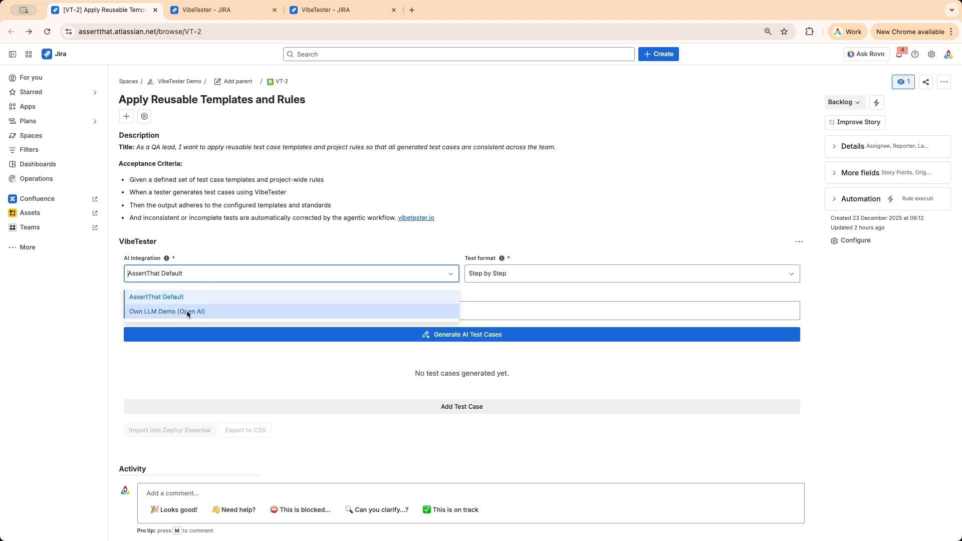
{"action": "left_click", "coordinate": [153, 315]}
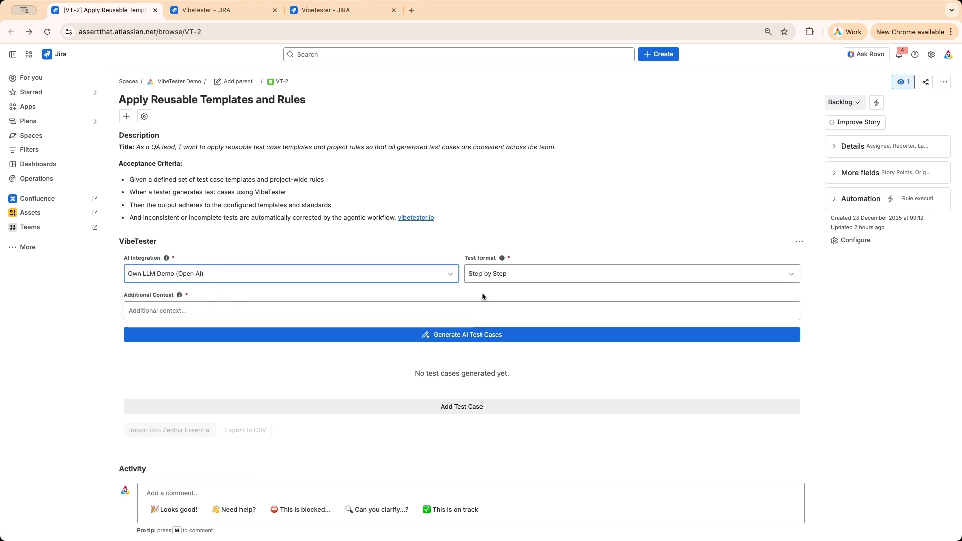
{"action": "left_click", "coordinate": [560, 274]}
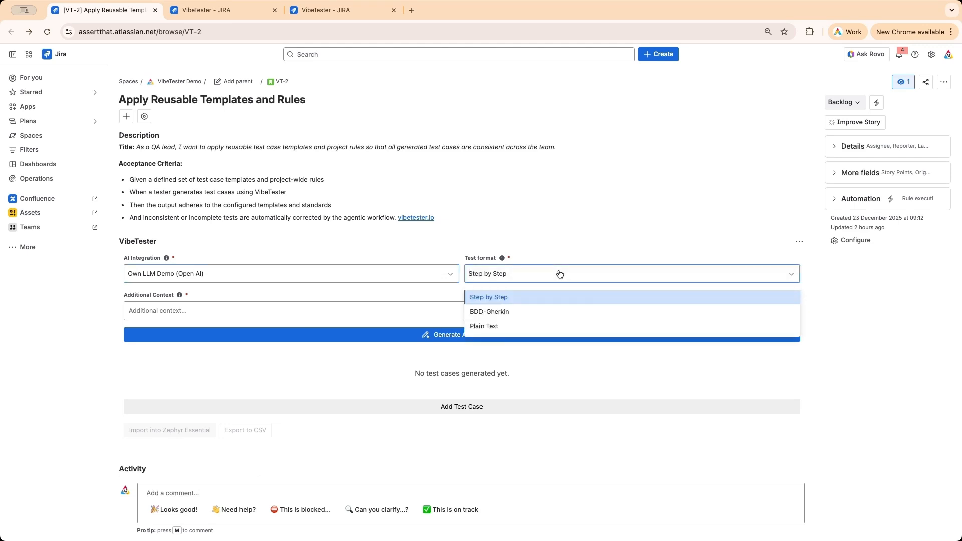
{"action": "left_click", "coordinate": [560, 274]}
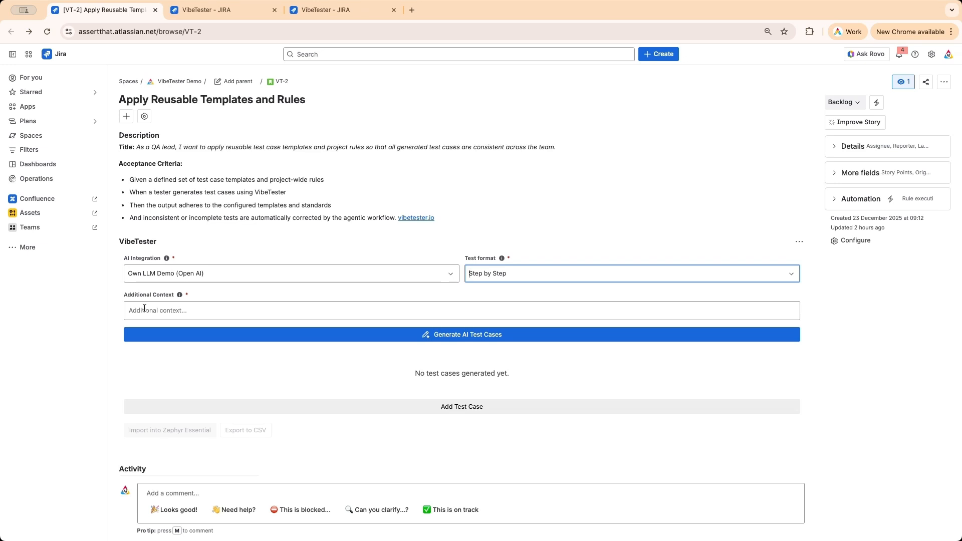
{"action": "left_click", "coordinate": [451, 335]}
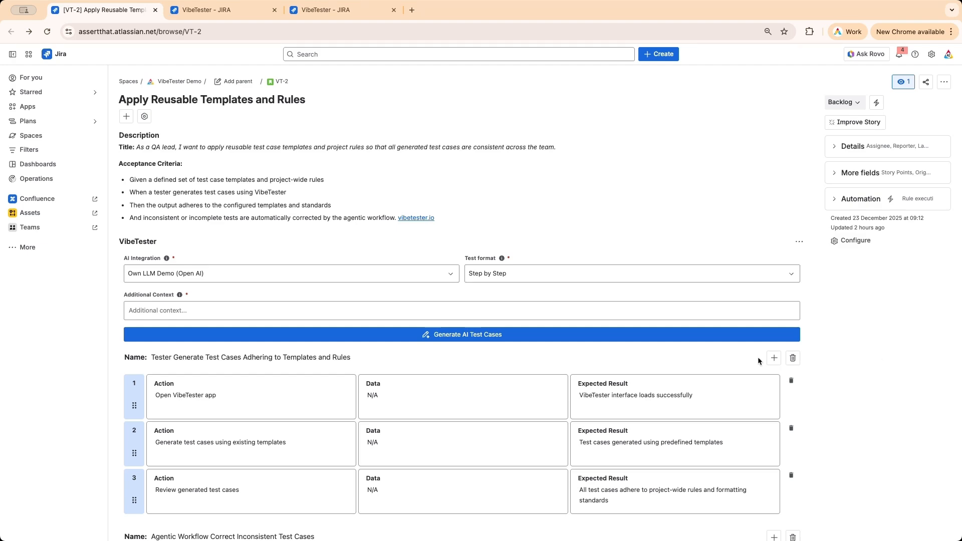
{"action": "scroll", "coordinate": [421, 371], "scroll_direction": "down", "scroll_amount": 2}
{"action": "scroll", "coordinate": [421, 376], "scroll_direction": "down", "scroll_amount": 6}
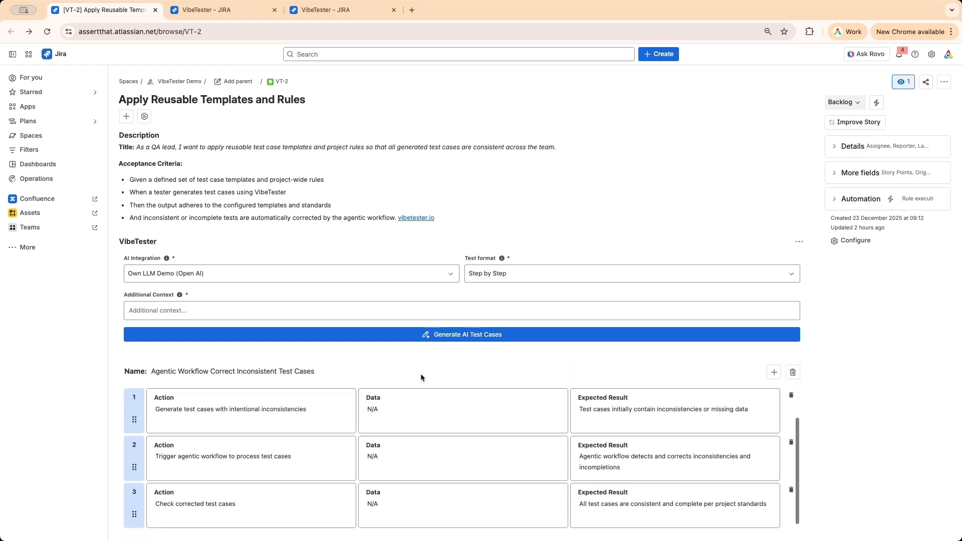
In the test case for adhering to templates and rules, move the "Generate test cases using existing templates" step last and delete it.
{"action": "scroll", "coordinate": [509, 311], "scroll_direction": "up", "scroll_amount": 3}
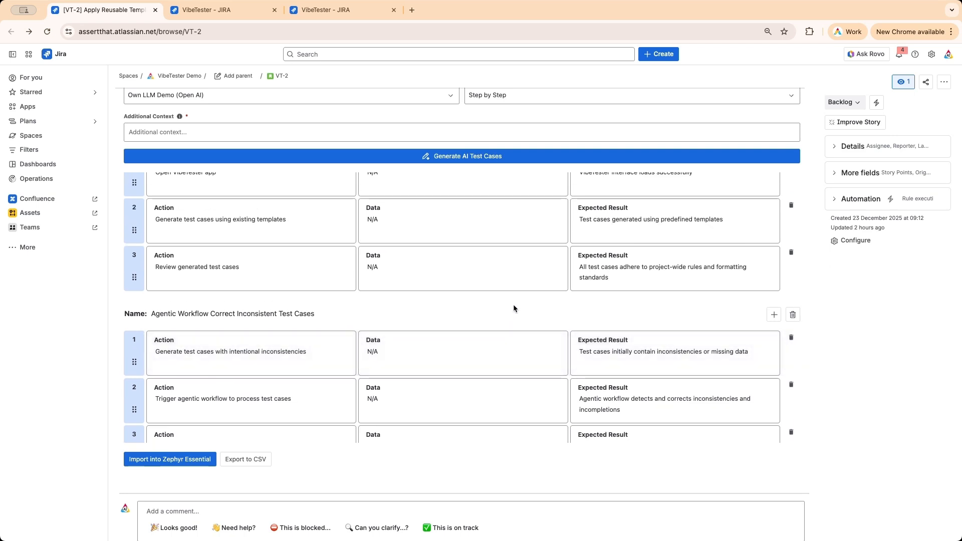
{"action": "scroll", "coordinate": [513, 307], "scroll_direction": "up", "scroll_amount": 2}
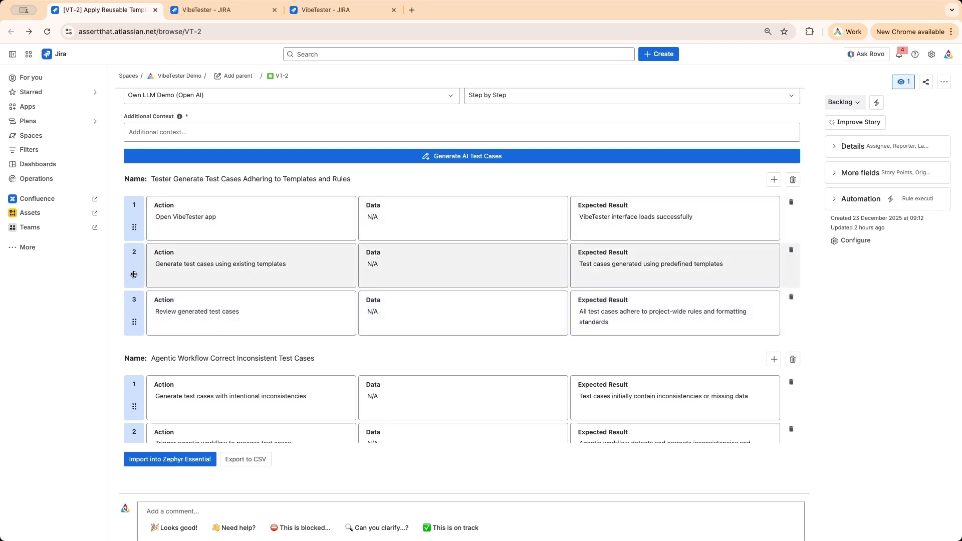
{"action": "left_click_drag", "start_coordinate": [134, 274], "coordinate": [135, 321]}
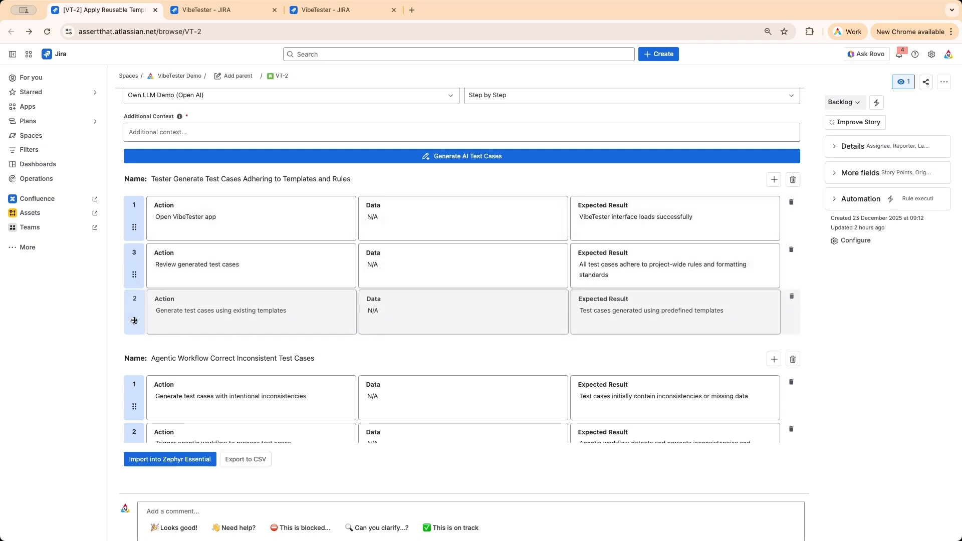
{"action": "left_click", "coordinate": [788, 296]}
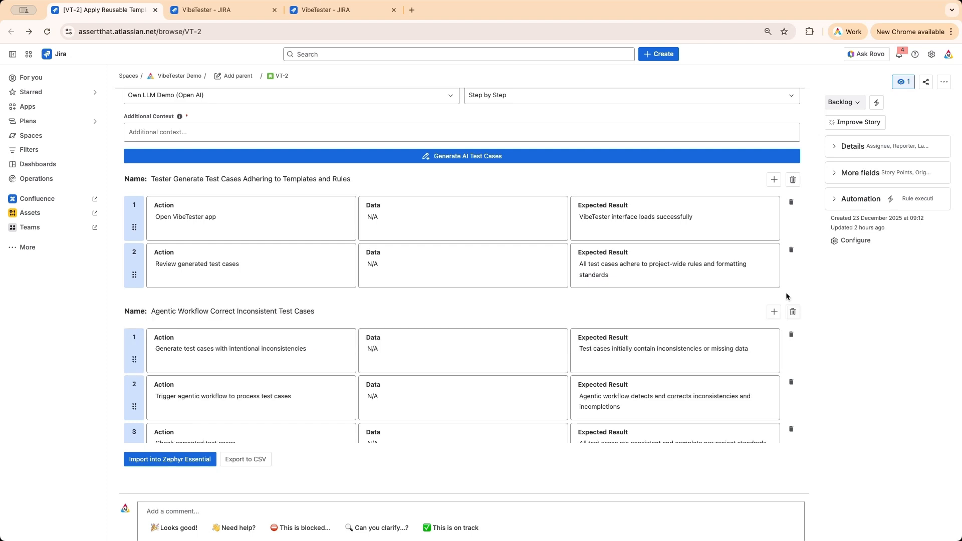
Add a step with the action "New test step" to the test case for adhering to templates and rules and save it.
{"action": "left_click", "coordinate": [774, 180]}
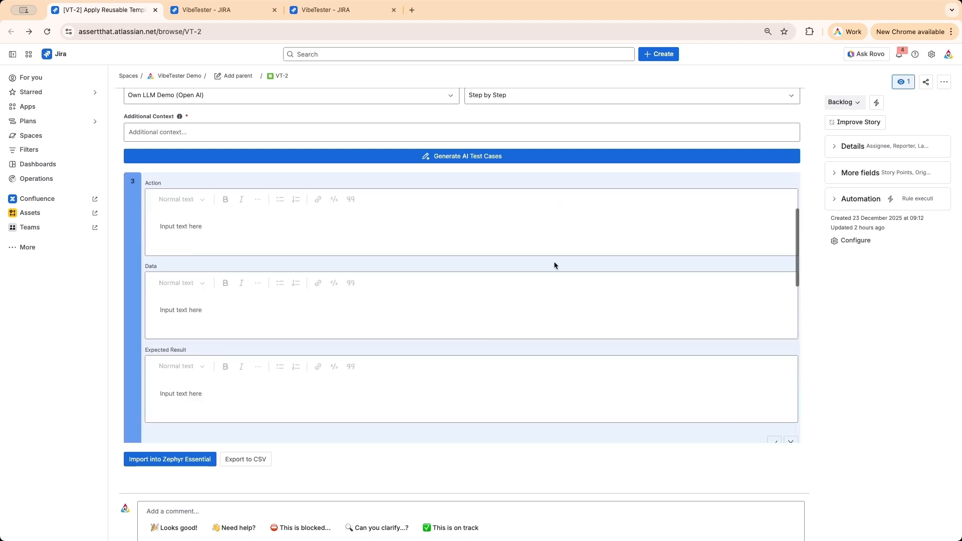
{"action": "left_click", "coordinate": [290, 226]}
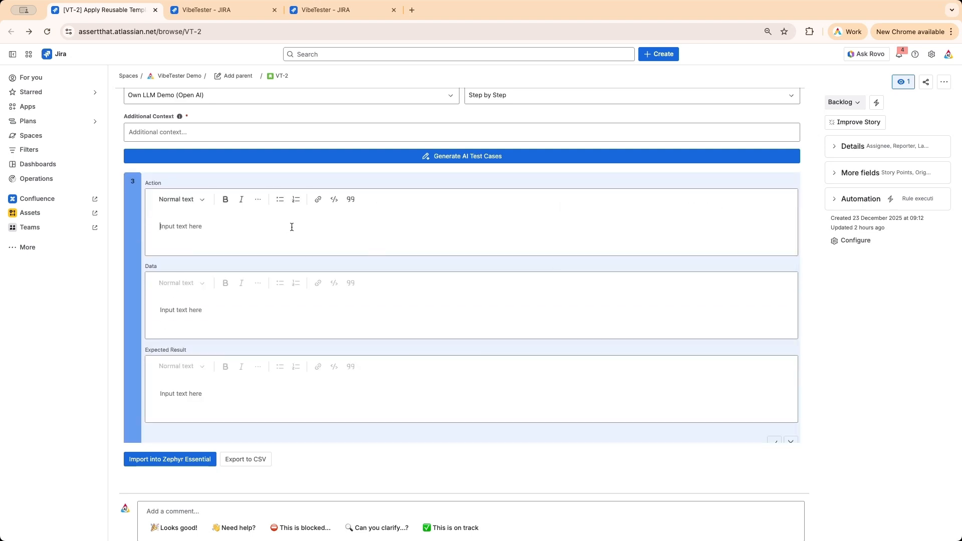
{"action": "type", "text": "New test step"}
{"action": "left_click", "coordinate": [261, 201]}
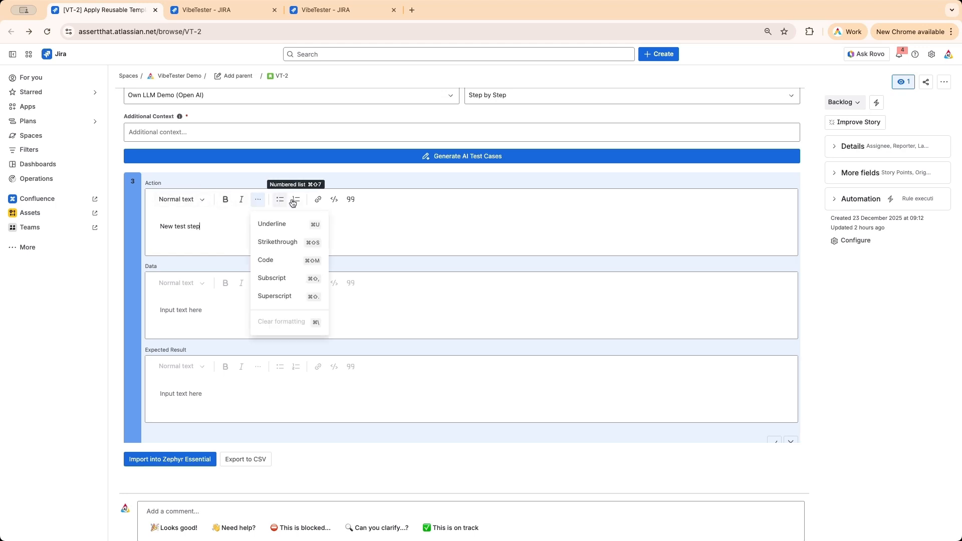
{"action": "left_click", "coordinate": [495, 229]}
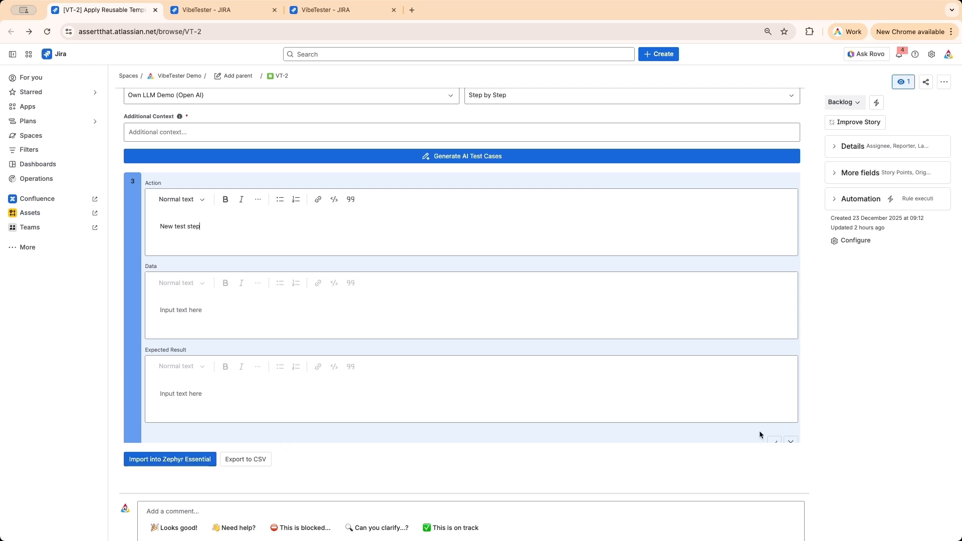
{"action": "left_click", "coordinate": [775, 441]}
Add a test case after the generated ones, with "new test case" as its first step's action, and save the step.
{"action": "scroll", "coordinate": [694, 343], "scroll_direction": "down", "scroll_amount": 10}
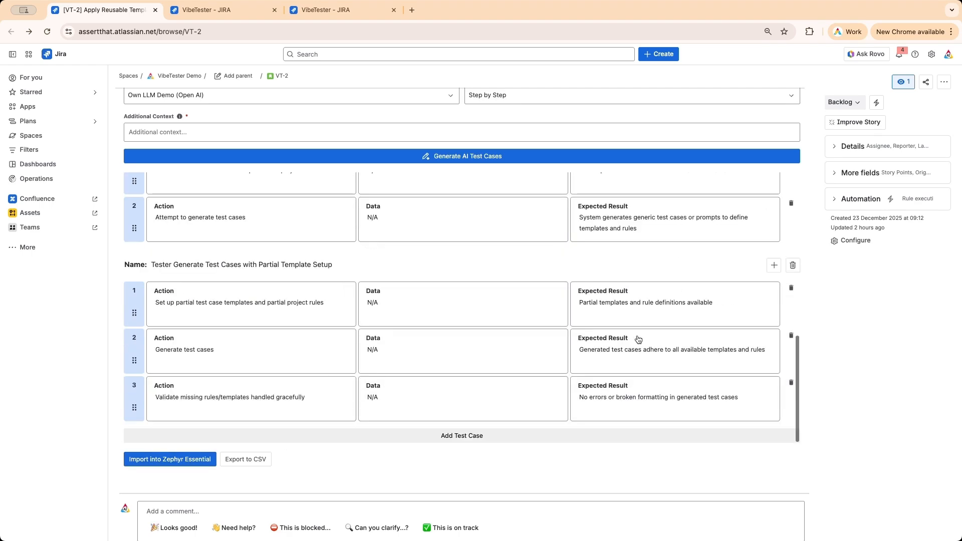
{"action": "left_click", "coordinate": [463, 436]}
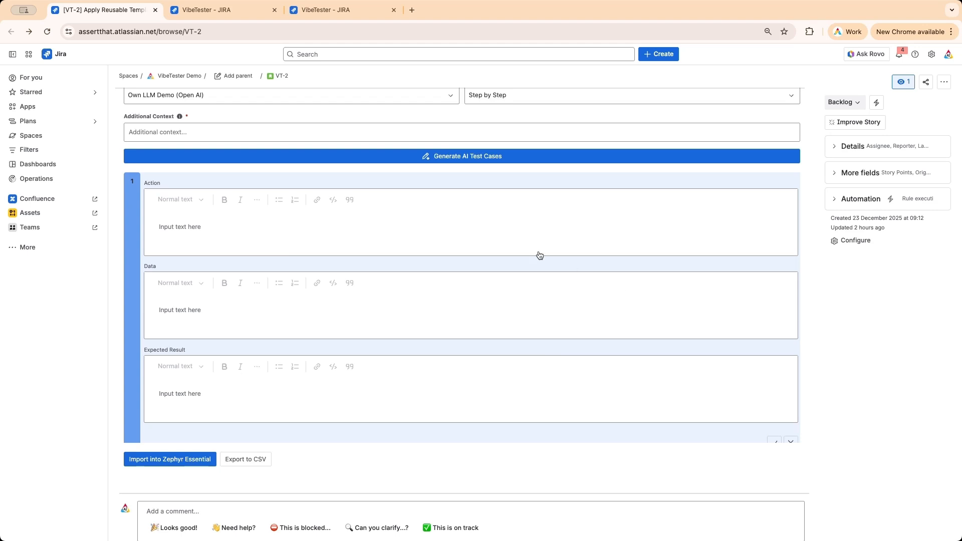
{"action": "left_click", "coordinate": [492, 224]}
{"action": "type", "text": "new test case"}
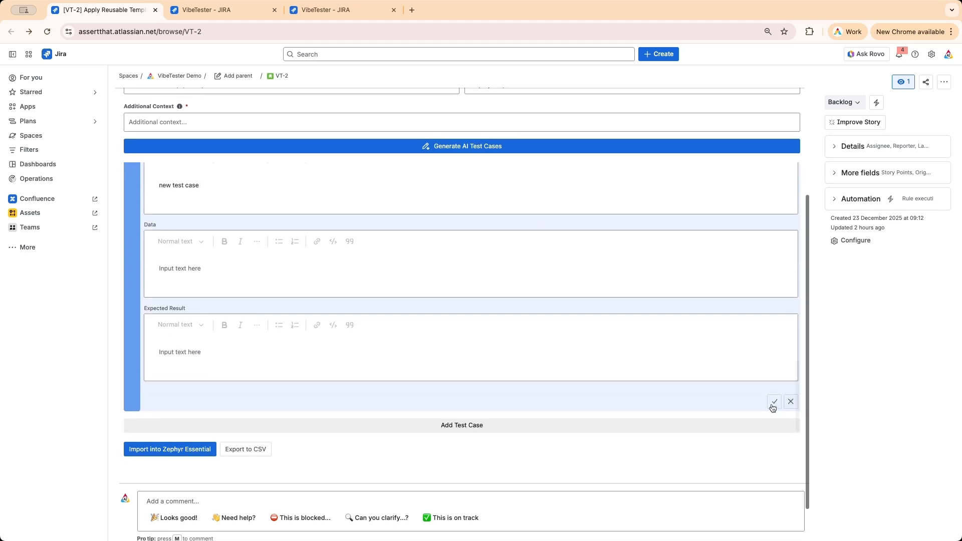
{"action": "left_click", "coordinate": [773, 404]}
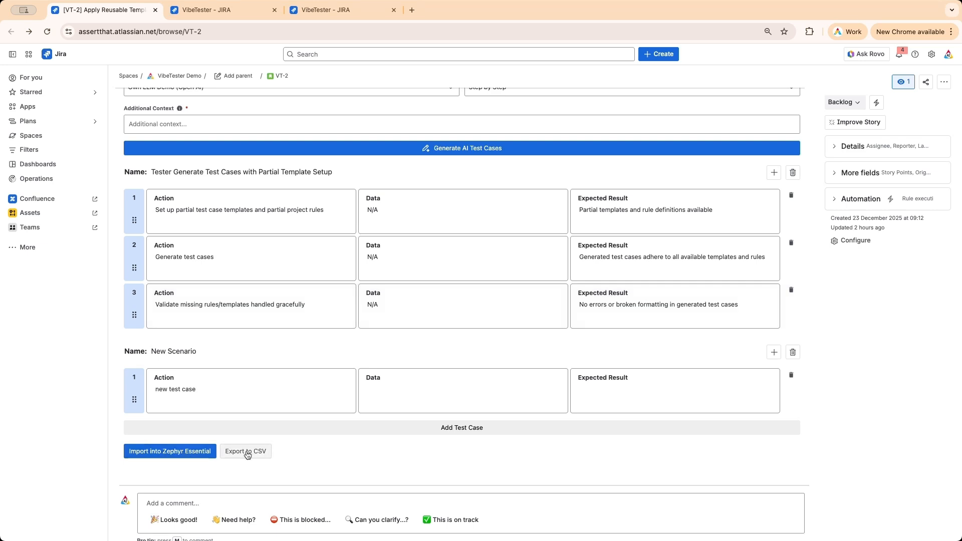
Import the test cases into Zephyr Essential, review the first imported test case's test script and details, and close the import progress dialog.
{"action": "left_click", "coordinate": [150, 453]}
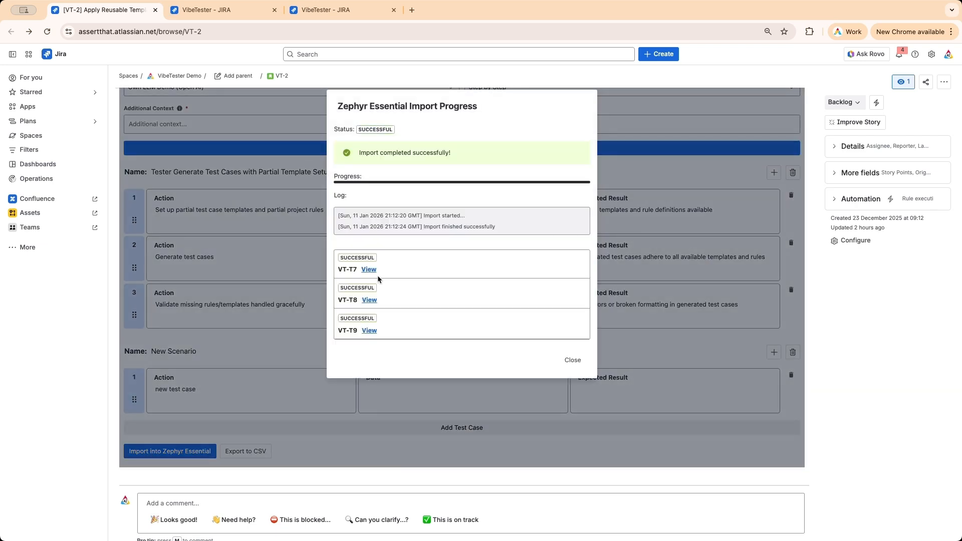
{"action": "left_click", "coordinate": [369, 269]}
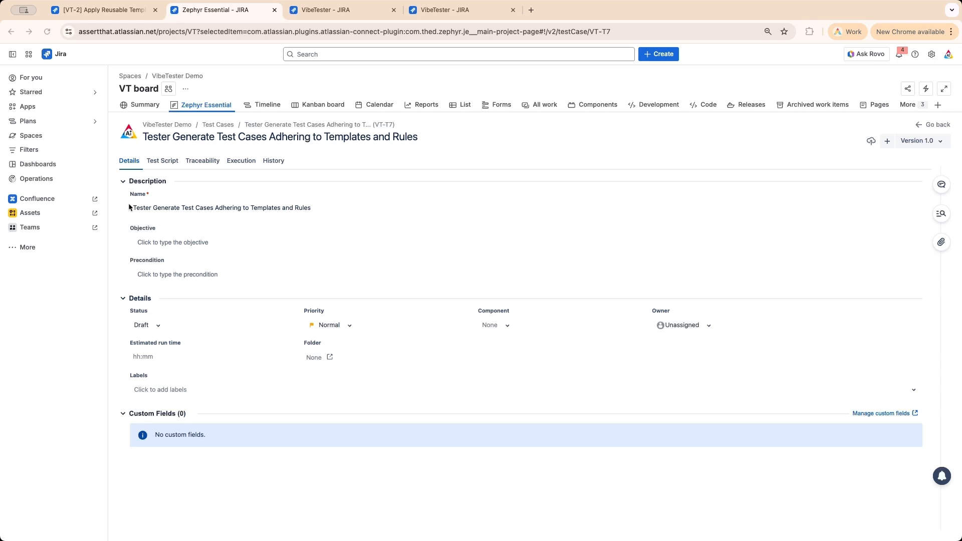
{"action": "left_click", "coordinate": [161, 161]}
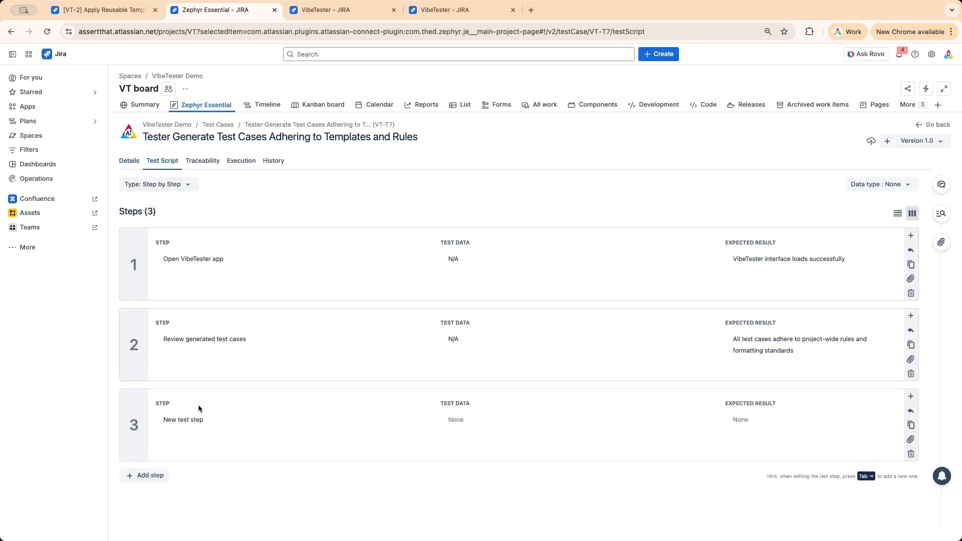
{"action": "left_click", "coordinate": [122, 163]}
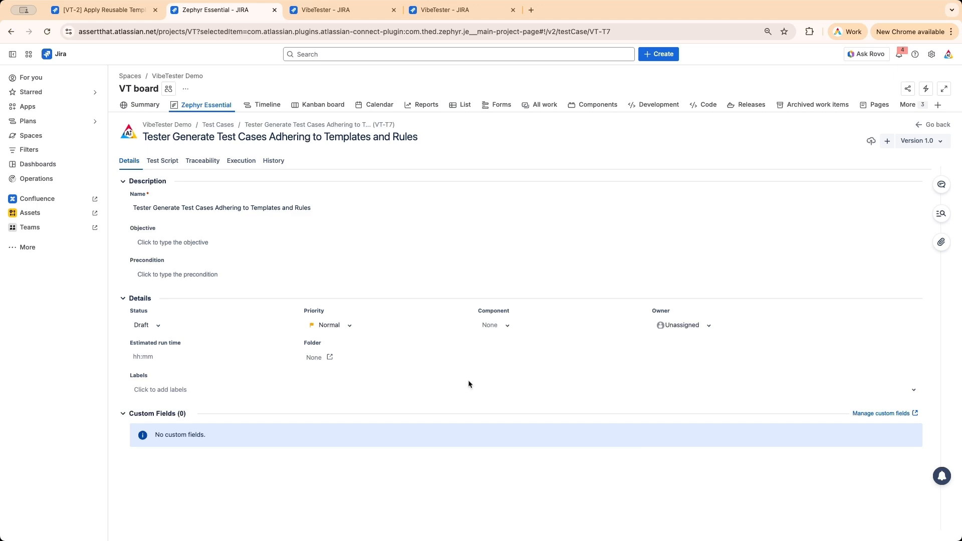
{"action": "left_click", "coordinate": [578, 361]}
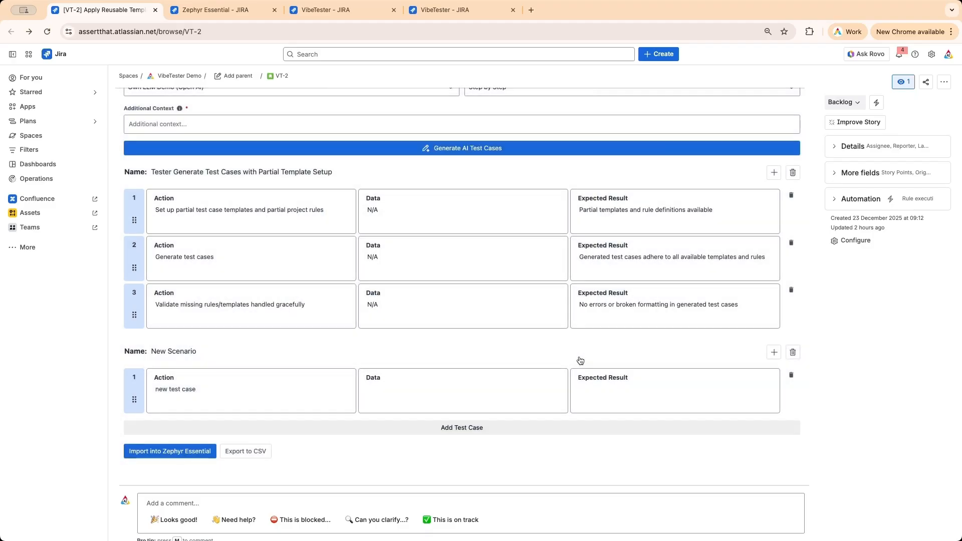
Generate AI test cases for VT-2 in BDD-Gherkin format and again in Plain Text format.
{"action": "scroll", "coordinate": [542, 311], "scroll_direction": "up", "scroll_amount": 10}
{"action": "scroll", "coordinate": [545, 318], "scroll_direction": "up", "scroll_amount": 5}
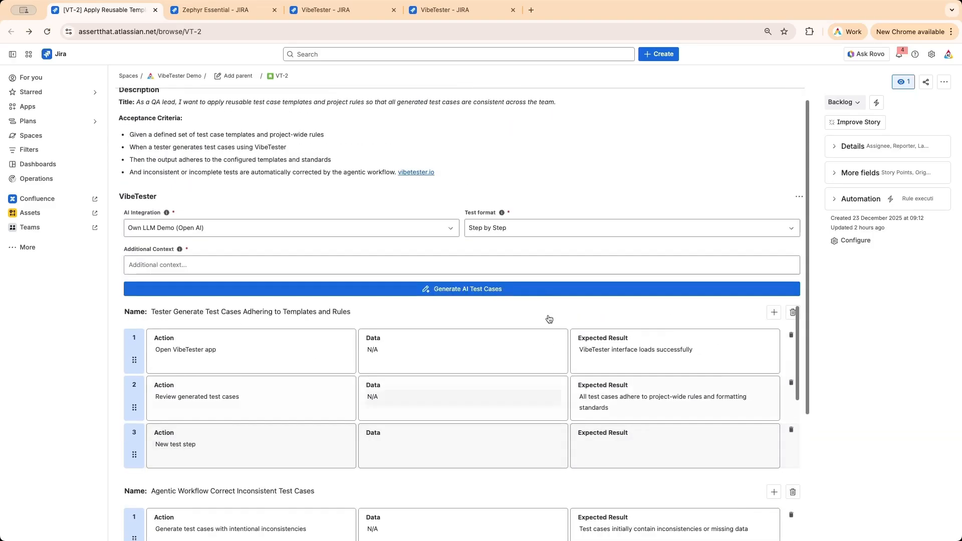
{"action": "left_click", "coordinate": [497, 275]}
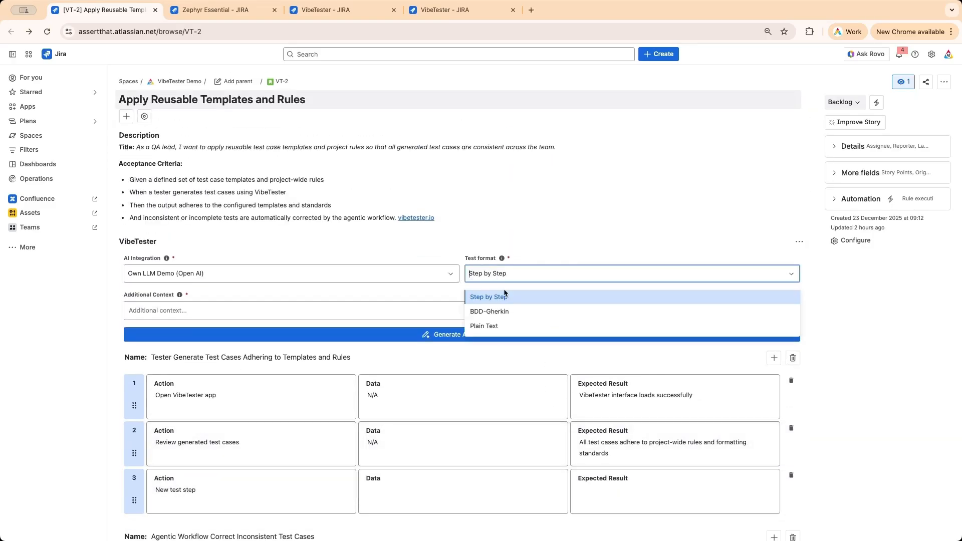
{"action": "left_click", "coordinate": [497, 308]}
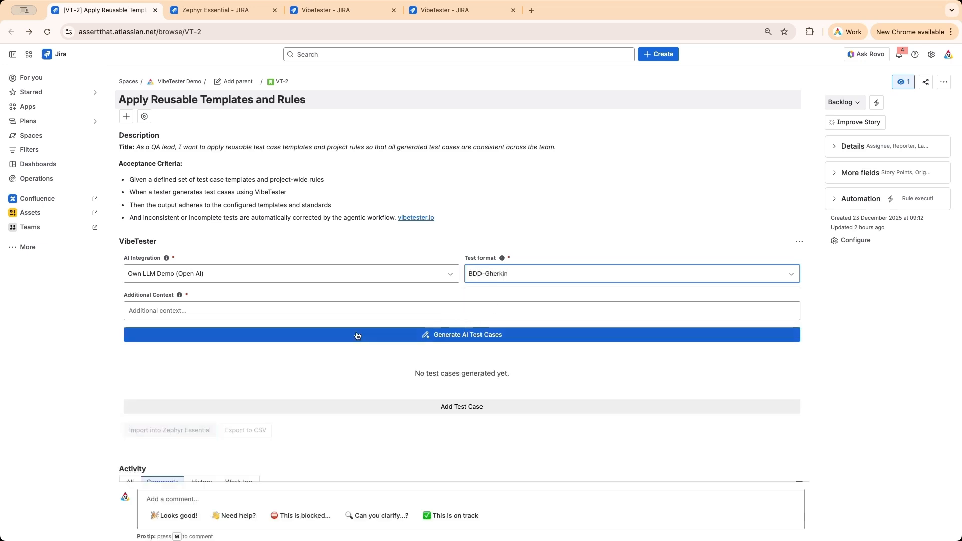
{"action": "left_click", "coordinate": [509, 335]}
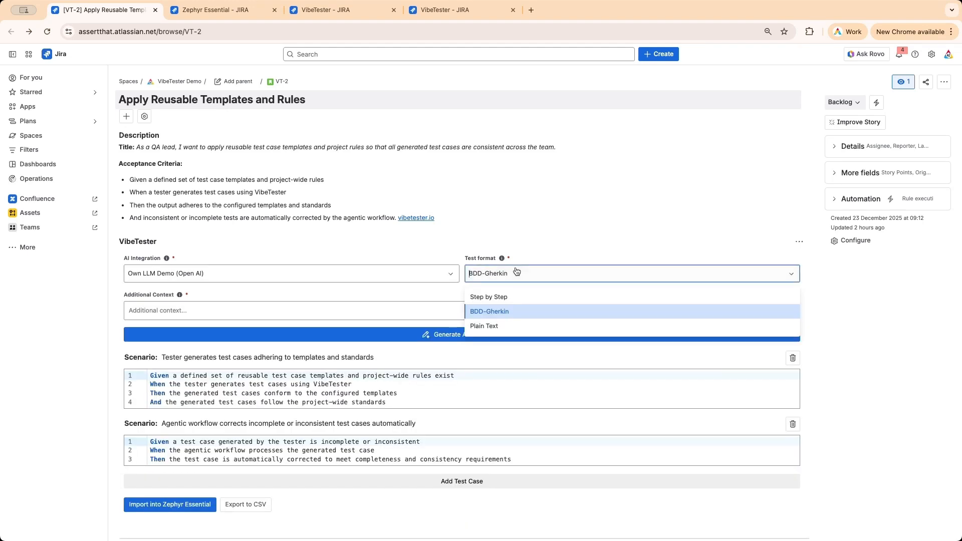
{"action": "left_click", "coordinate": [489, 327]}
{"action": "left_click", "coordinate": [443, 335]}
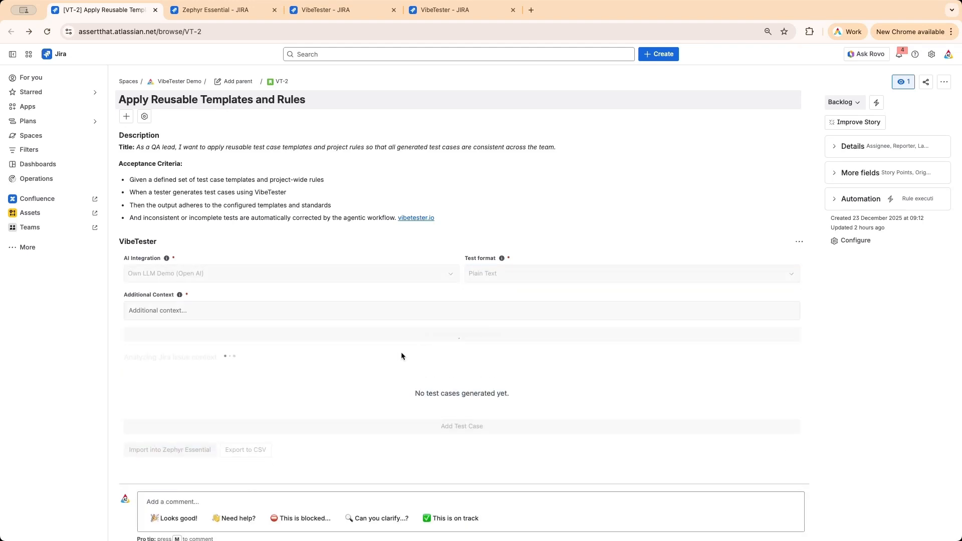